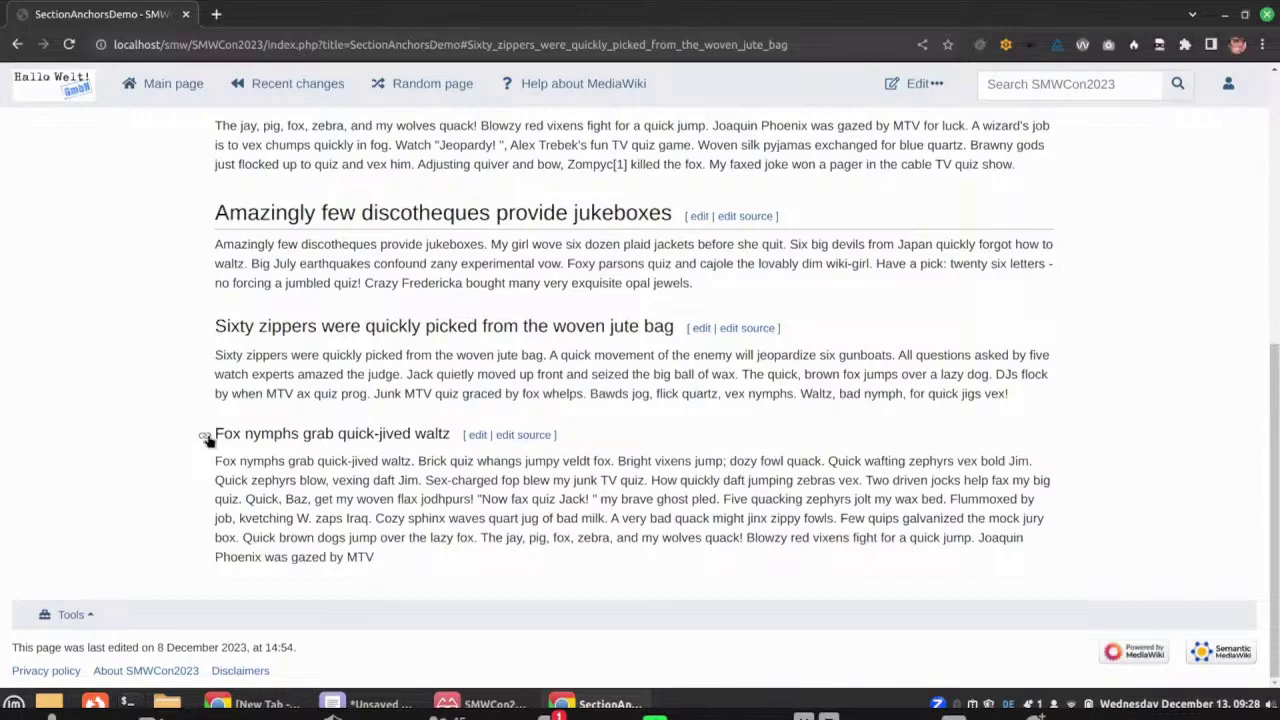
Copy the link to the "Fox nymphs grab quick-jived waltz" heading and paste it below the existing URLs in the text editor document.
left_click(206, 439)
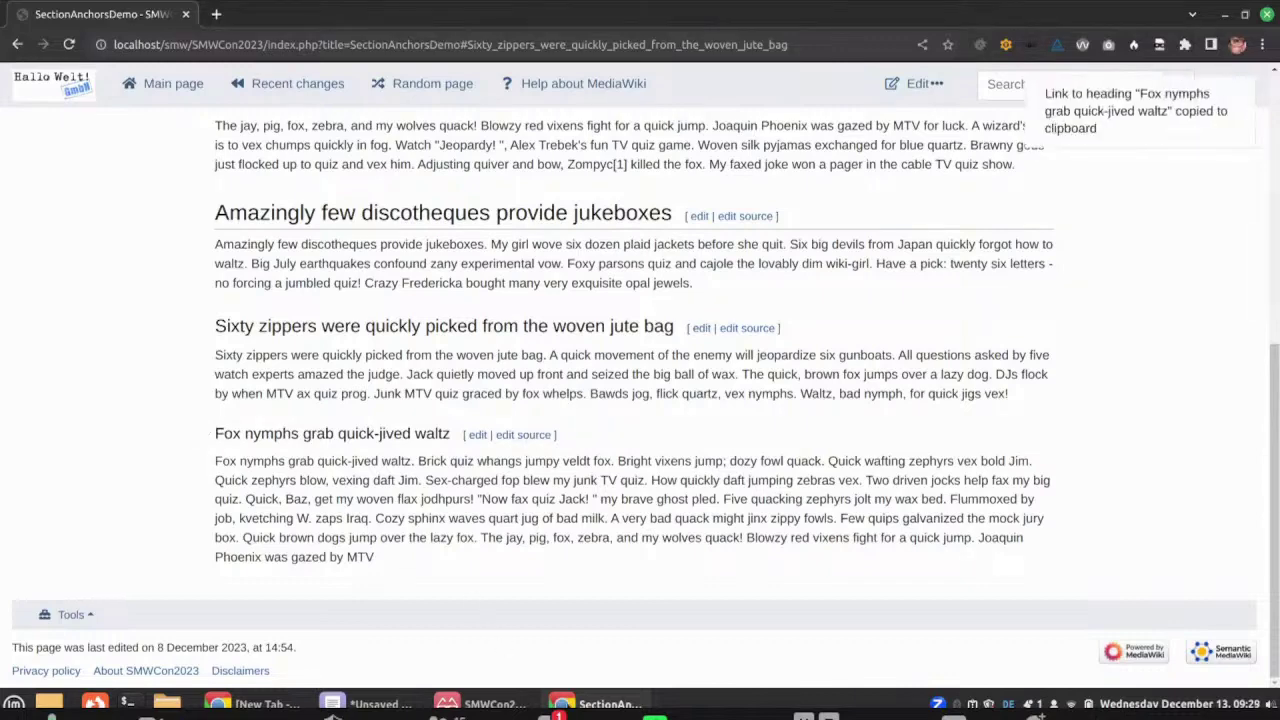
key("alt+Tab")
key("End")
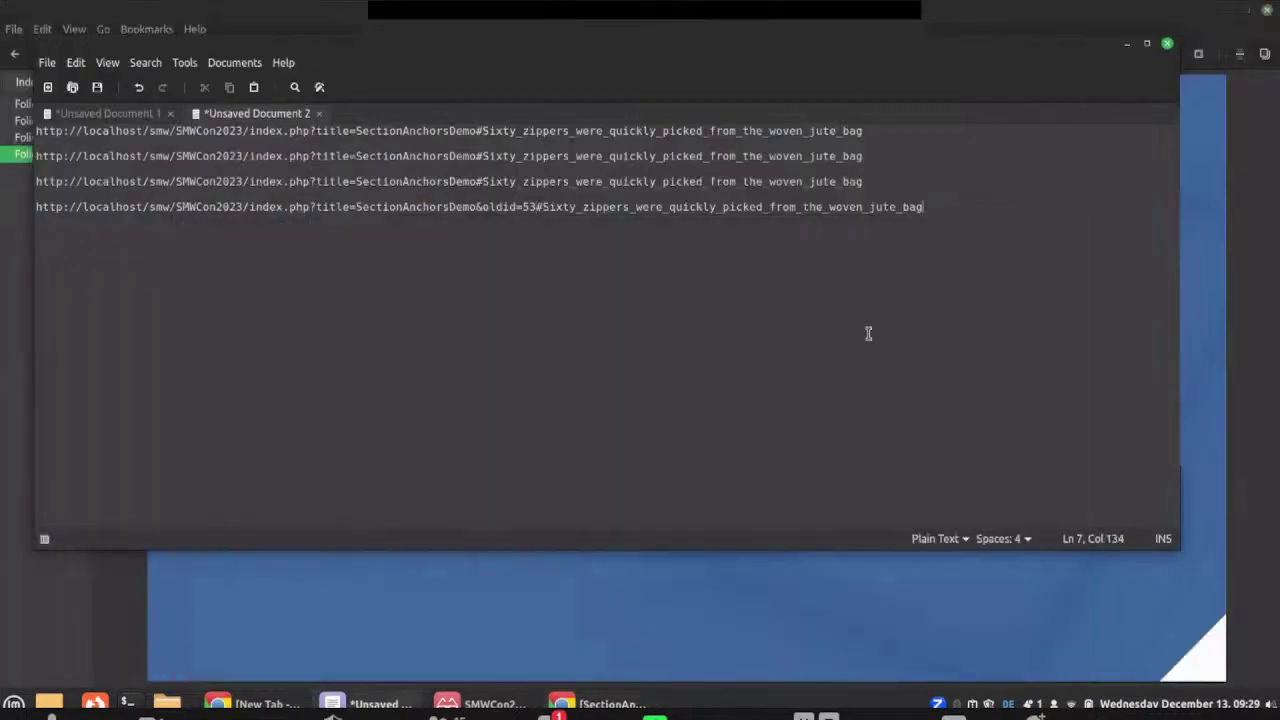
key("Return")
key("Return")
key("ctrl+v")
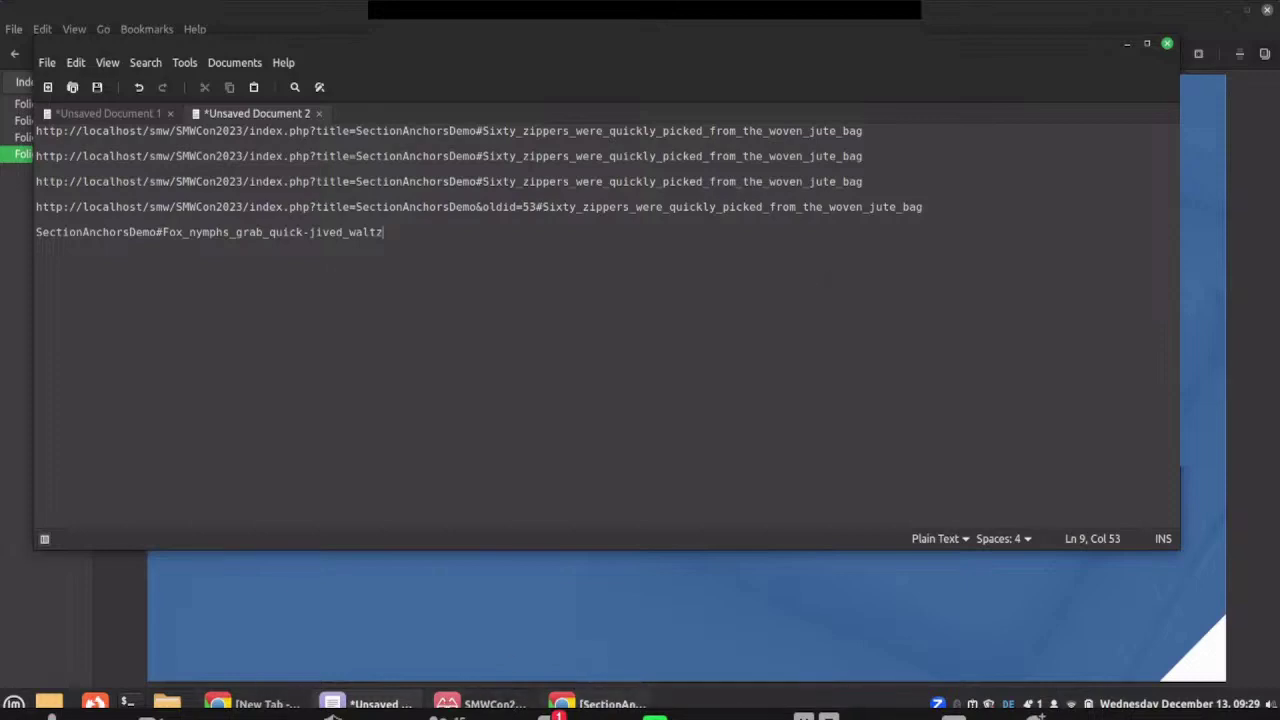
Switch back to the wiki in the browser and open the ContainerFilterDemo page from the main page.
left_click(598, 703)
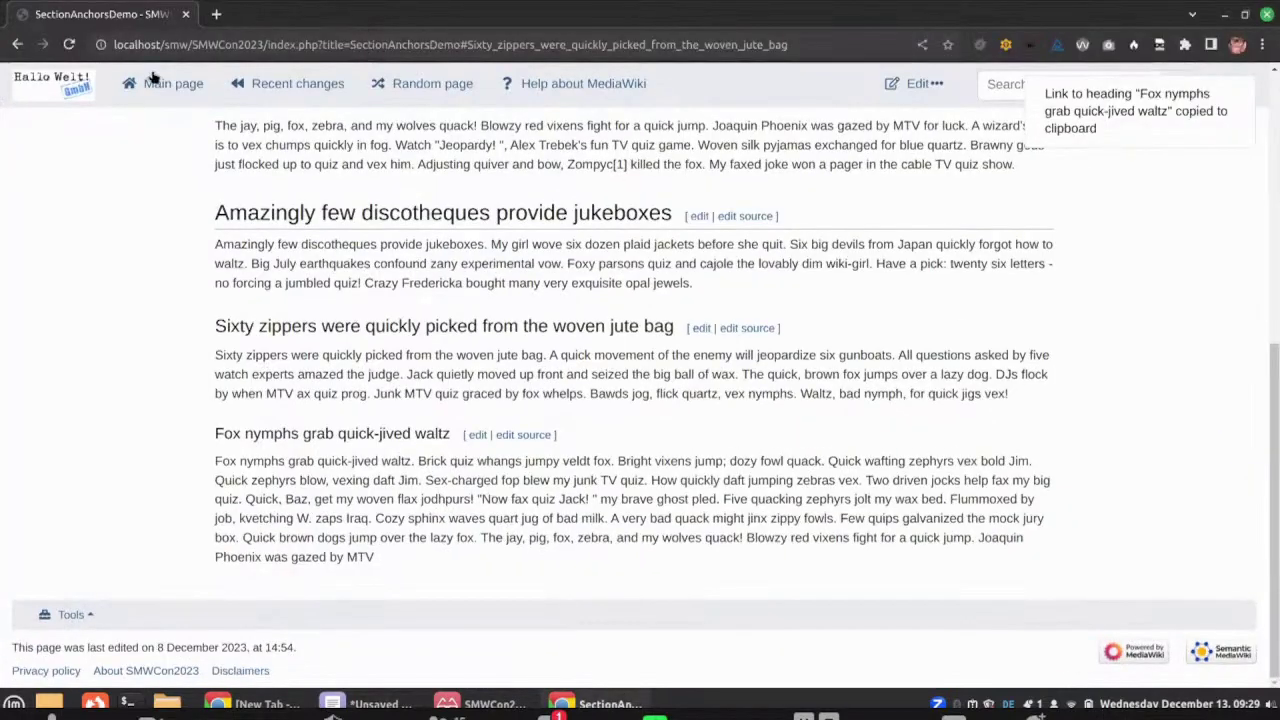
left_click(152, 84)
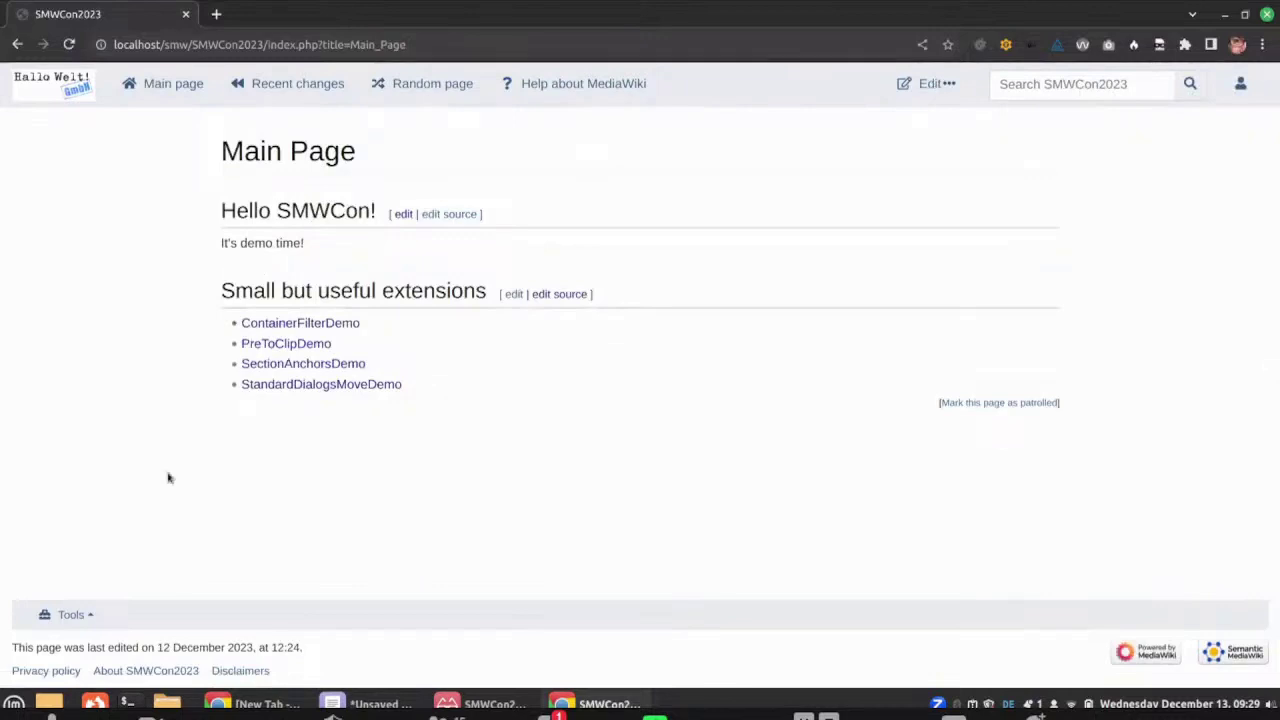
left_click(337, 324)
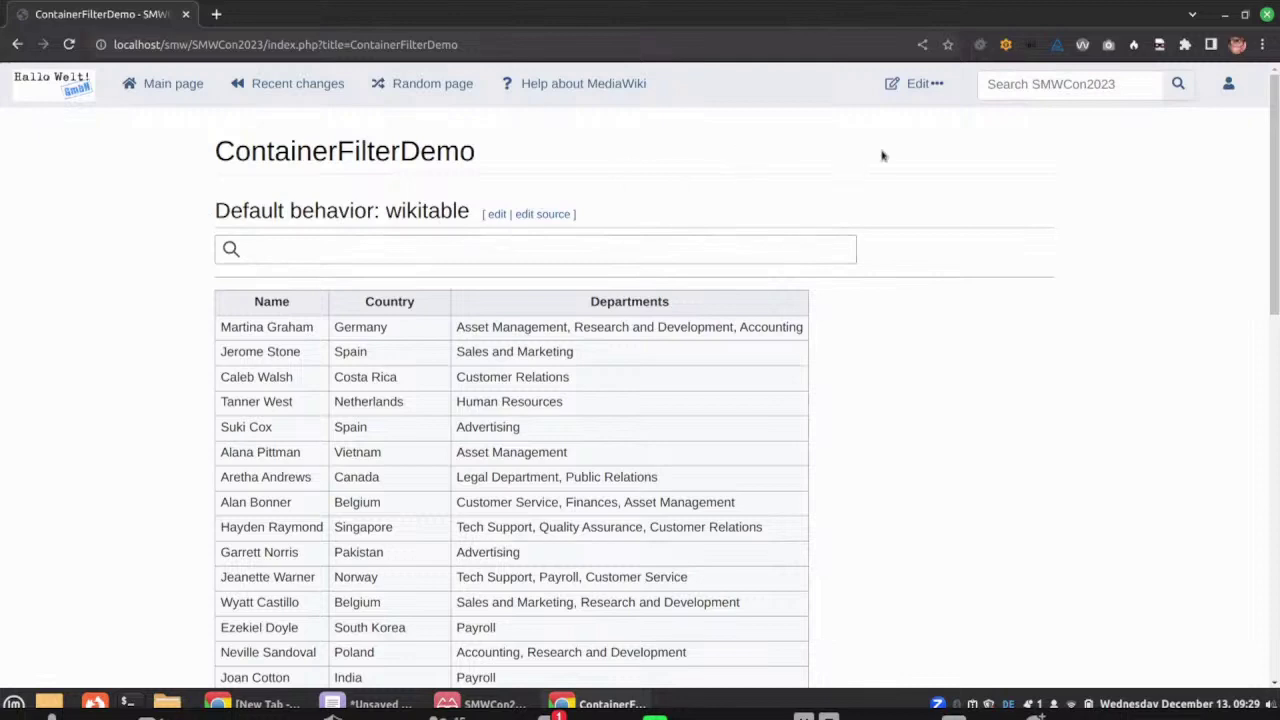
Open ContainerFilterDemo in source editing and examine the containerfilter tag placed above the wikitable.
left_click(918, 85)
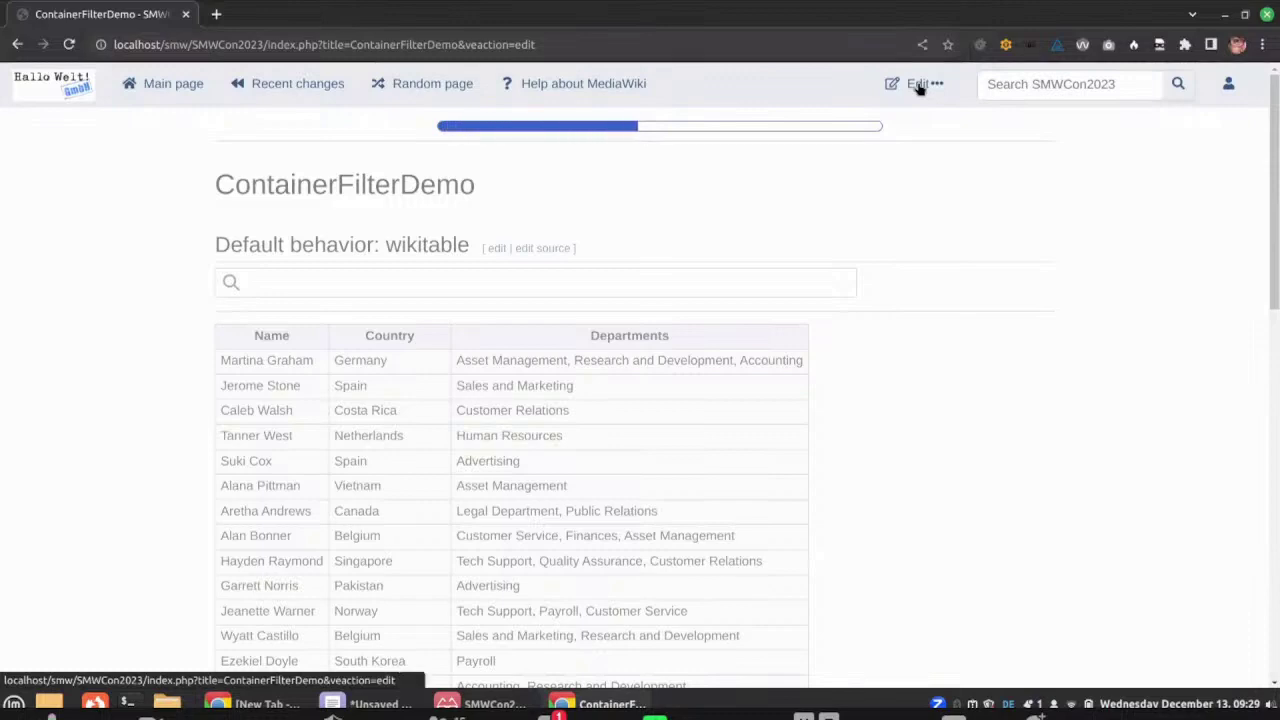
left_click(903, 128)
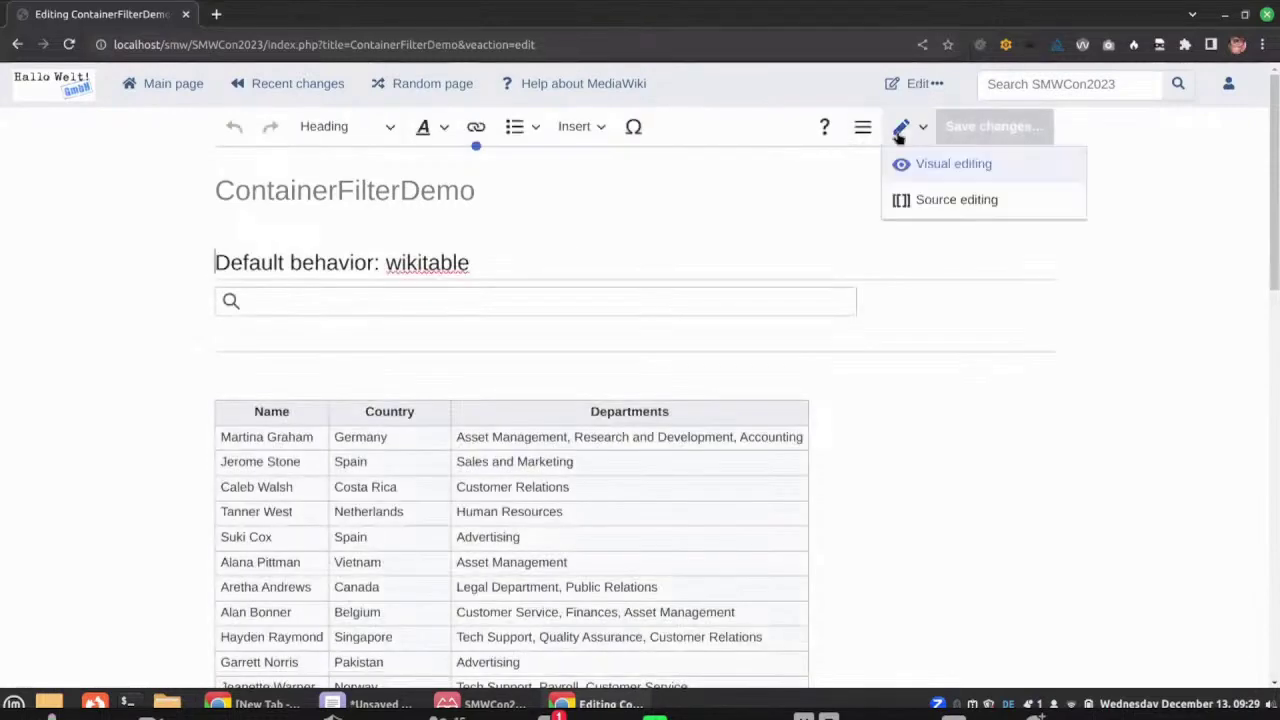
left_click(917, 205)
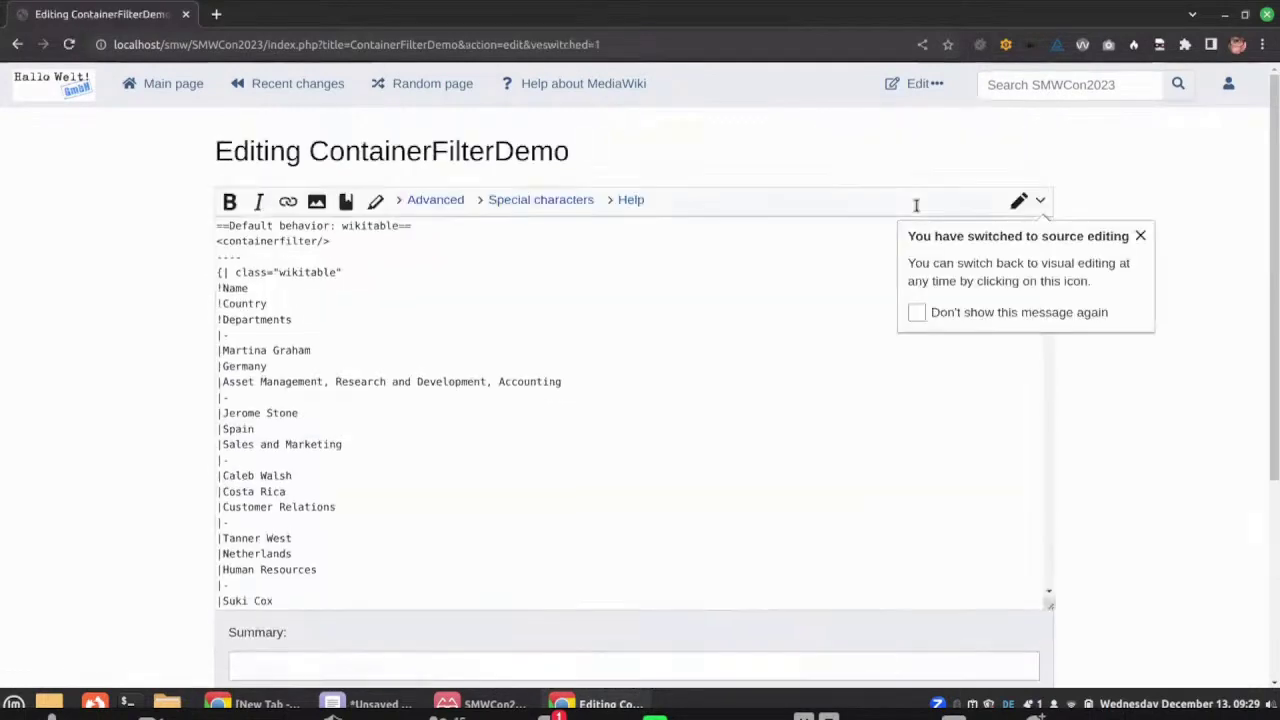
left_click(340, 246)
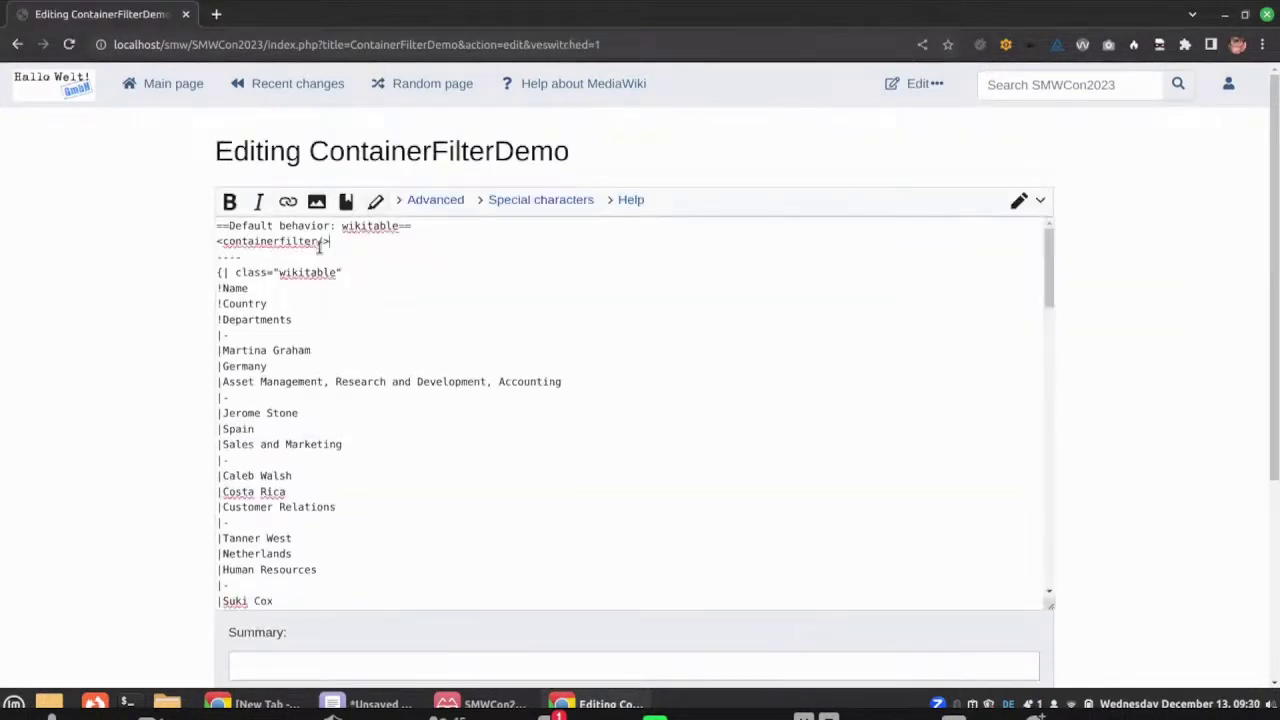
left_click_drag(340, 246, 208, 246)
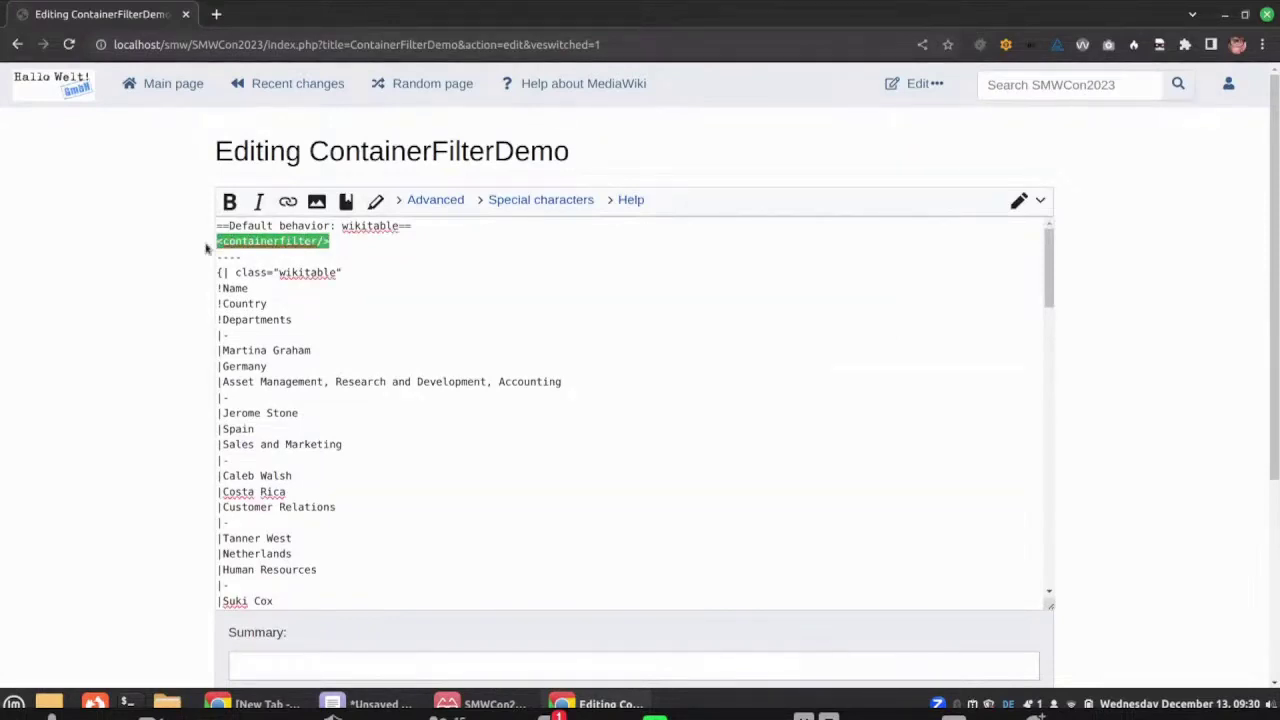
left_click(305, 277)
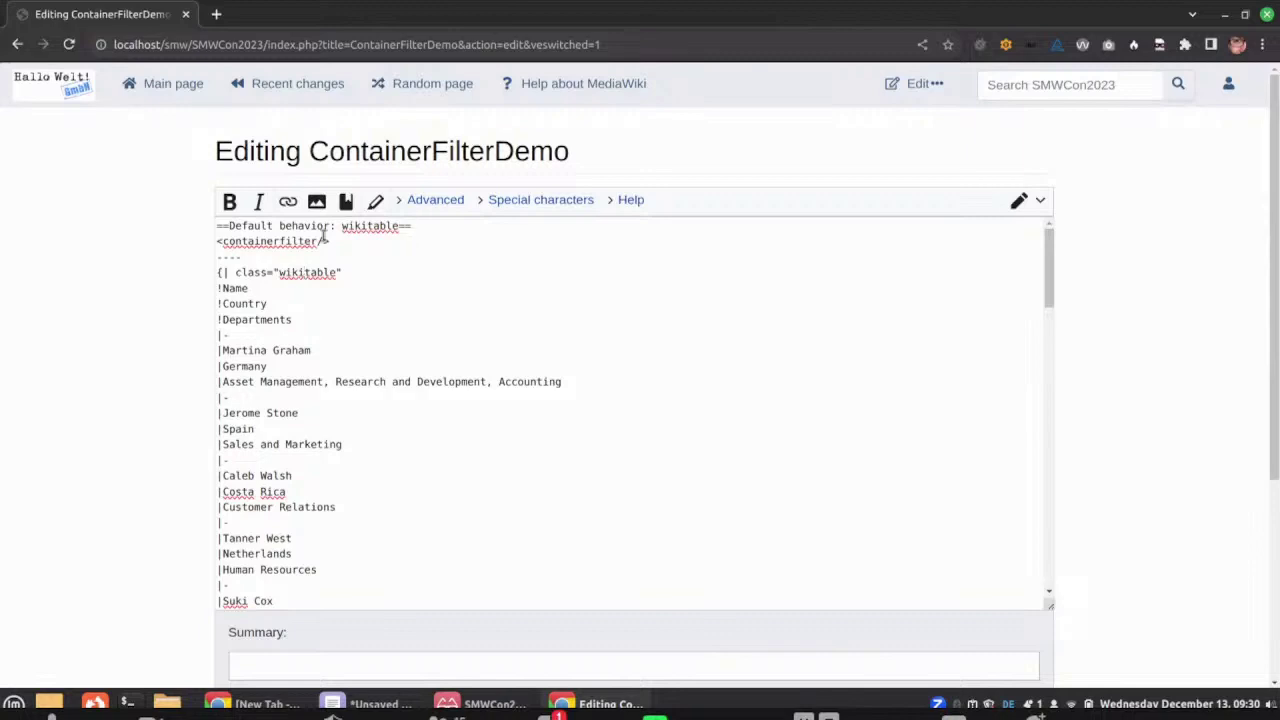
Return to the ContainerFilterDemo reading view and filter the wikitable by "Human".
left_click(17, 44)
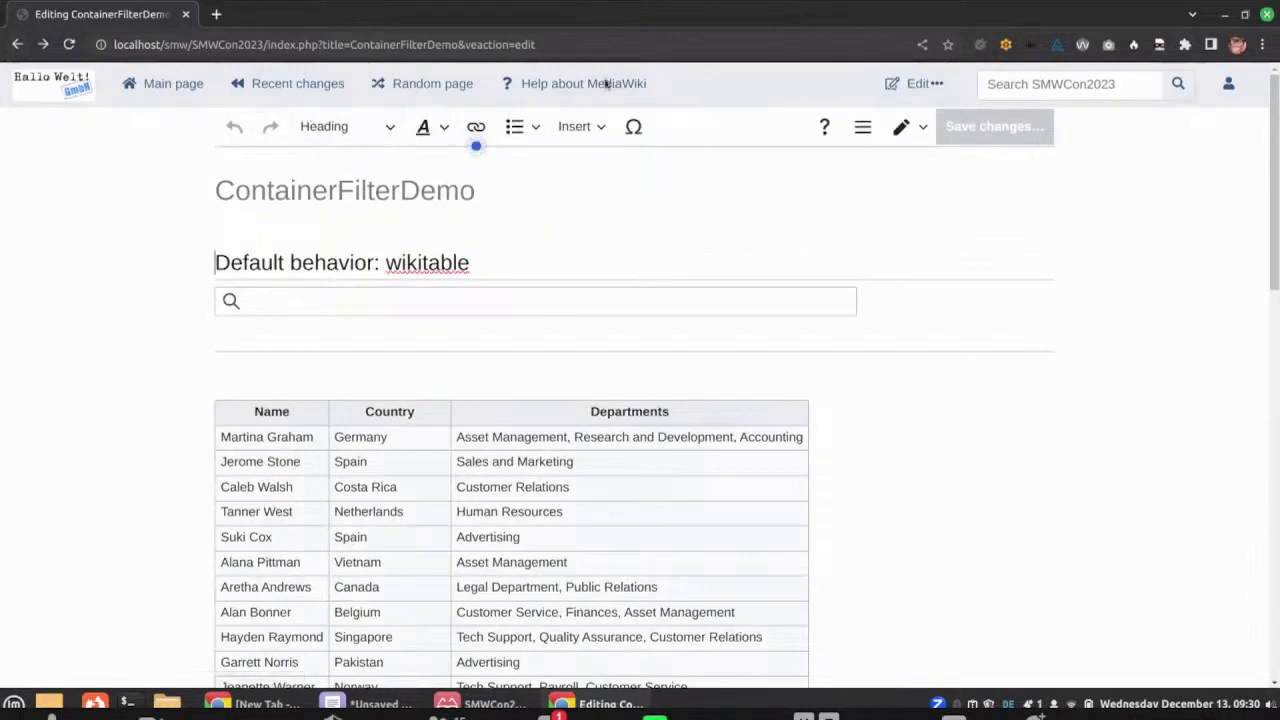
left_click(17, 44)
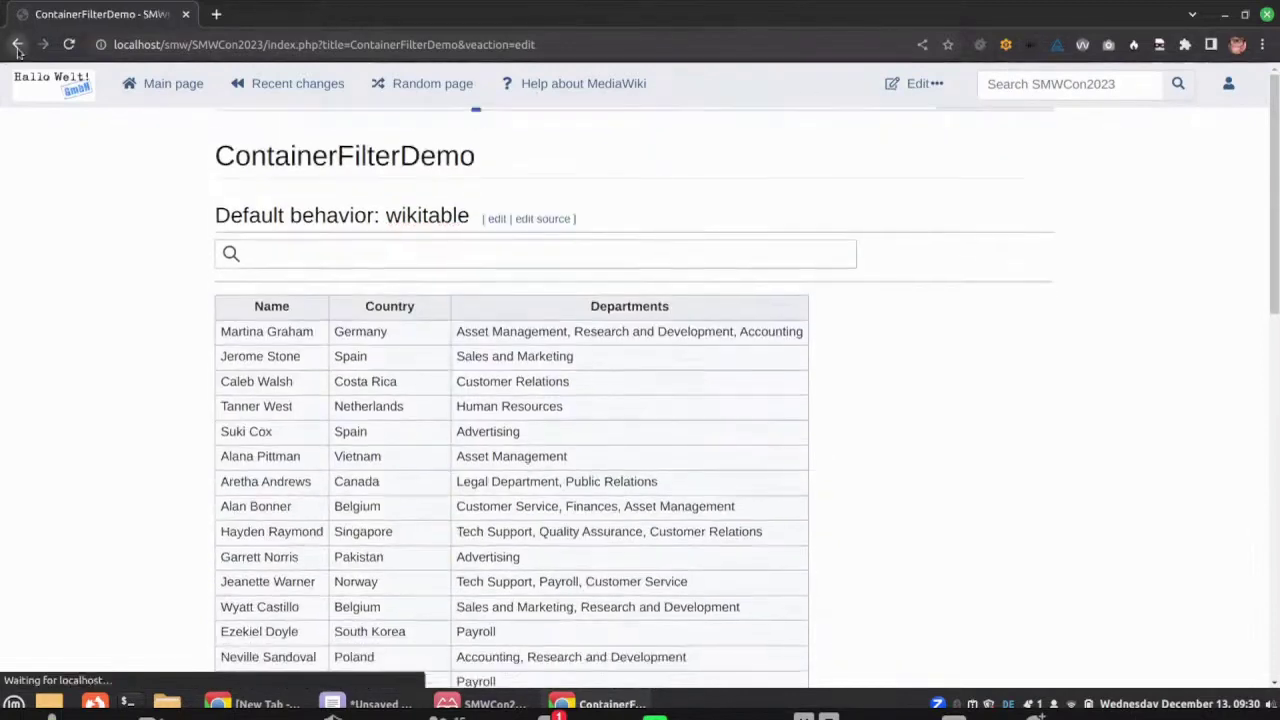
left_click(266, 251)
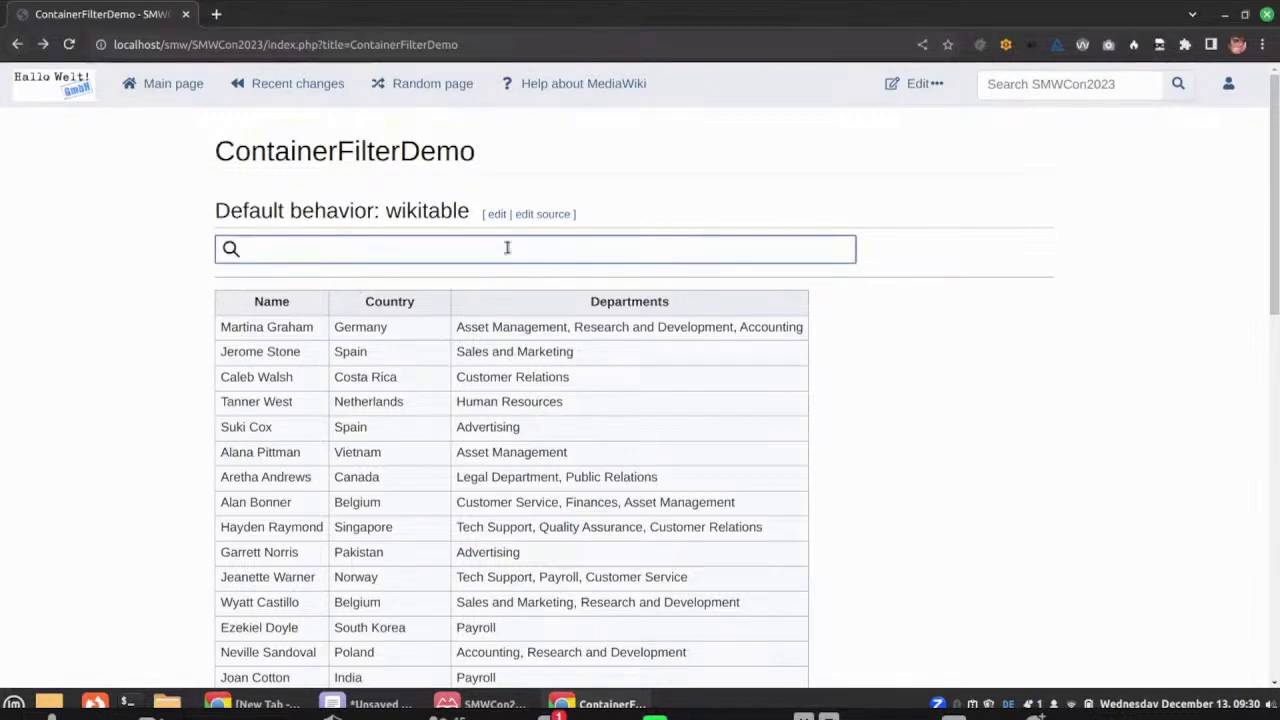
type("Human")
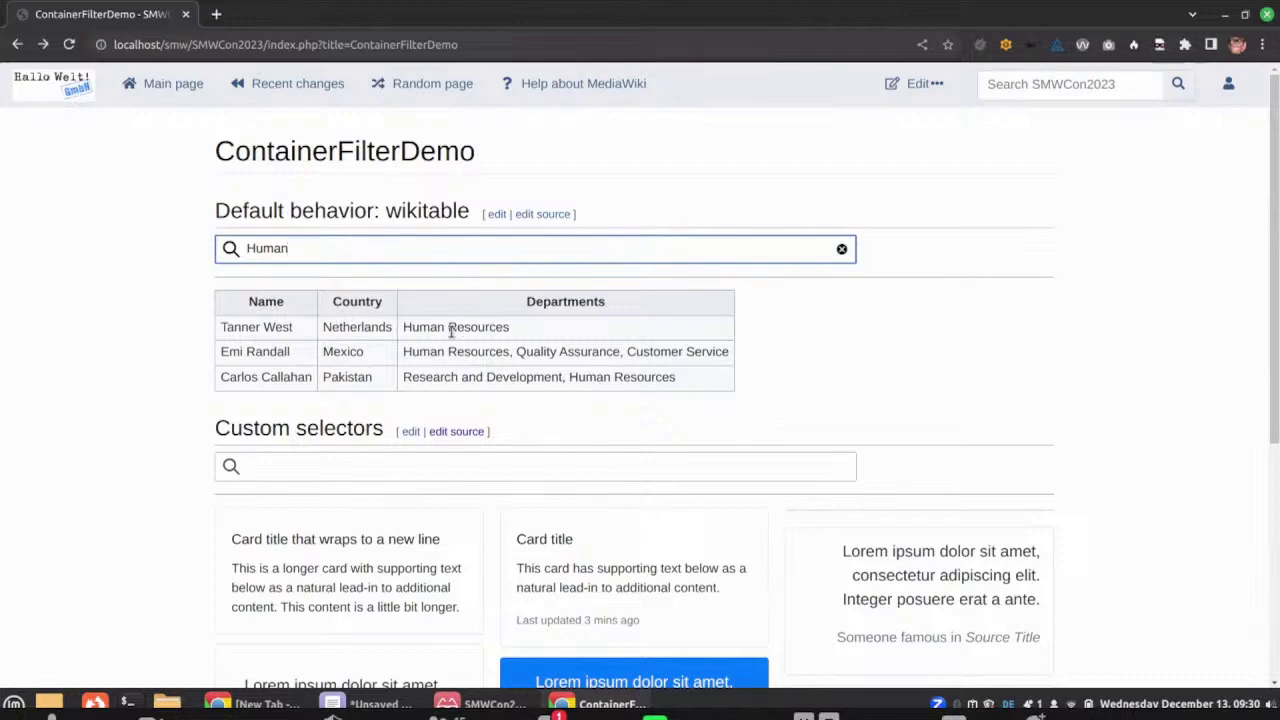
Replace the wikitable's filter term with "Mexic".
double_click(272, 248)
type("Mex")
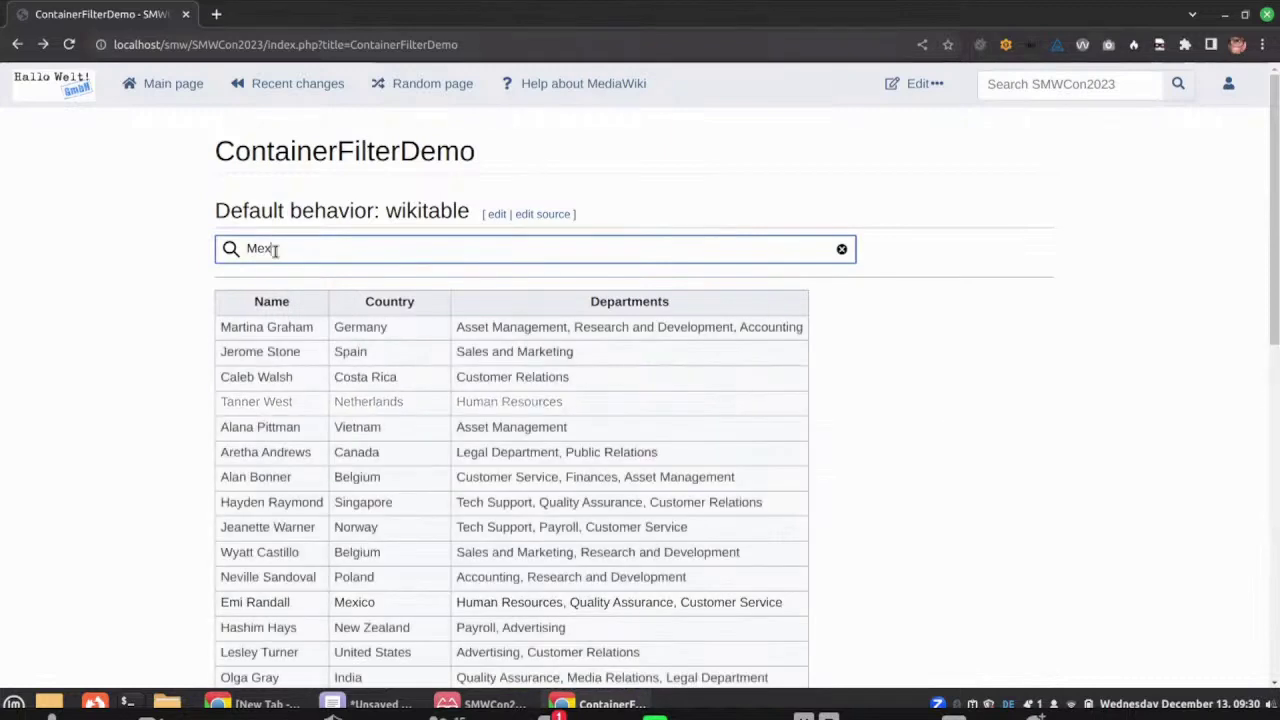
type("ic")
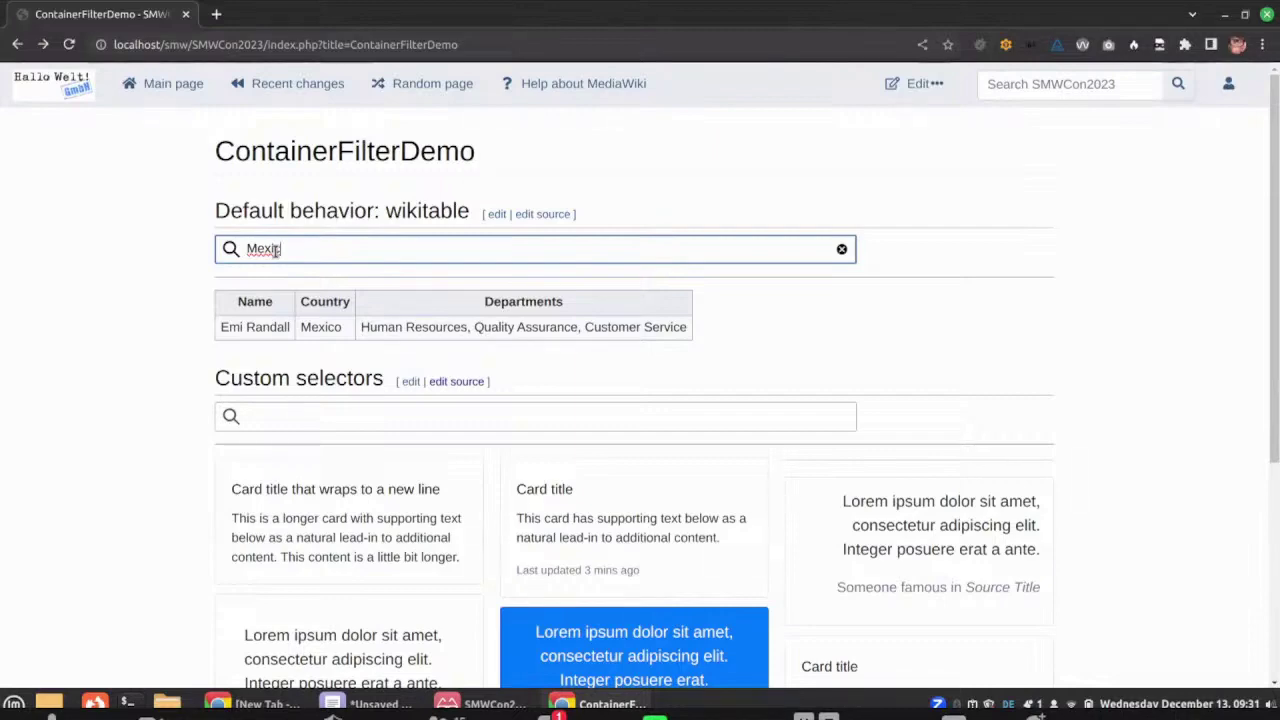
Filter the cards in the Custom selectors section by "updat".
scroll(127, 377, "down", 3)
scroll(127, 377, "down", 1)
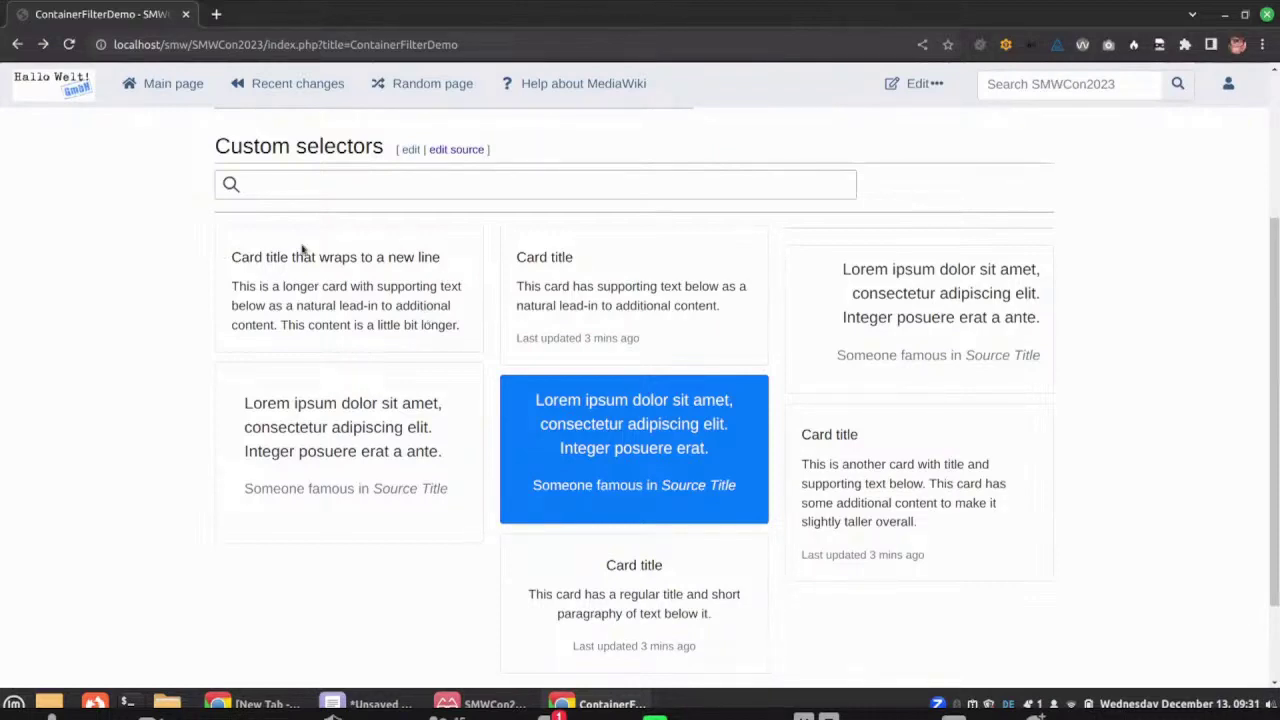
left_click(312, 182)
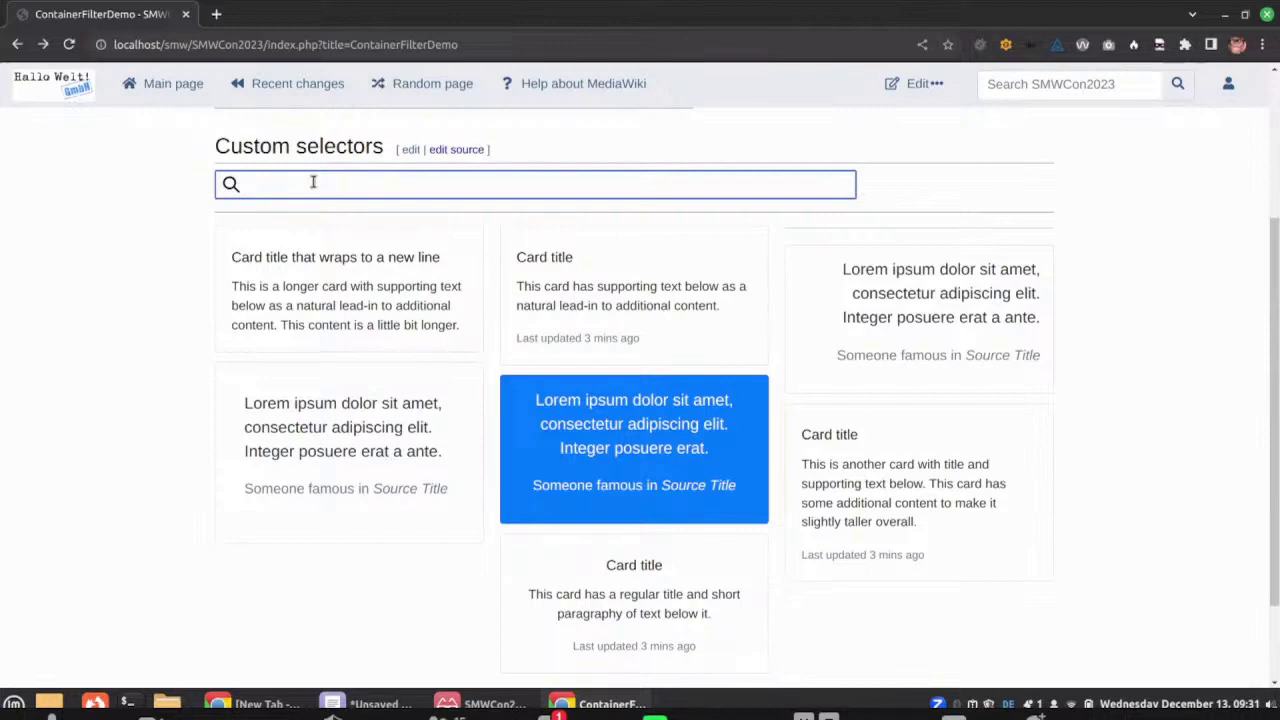
type("updat")
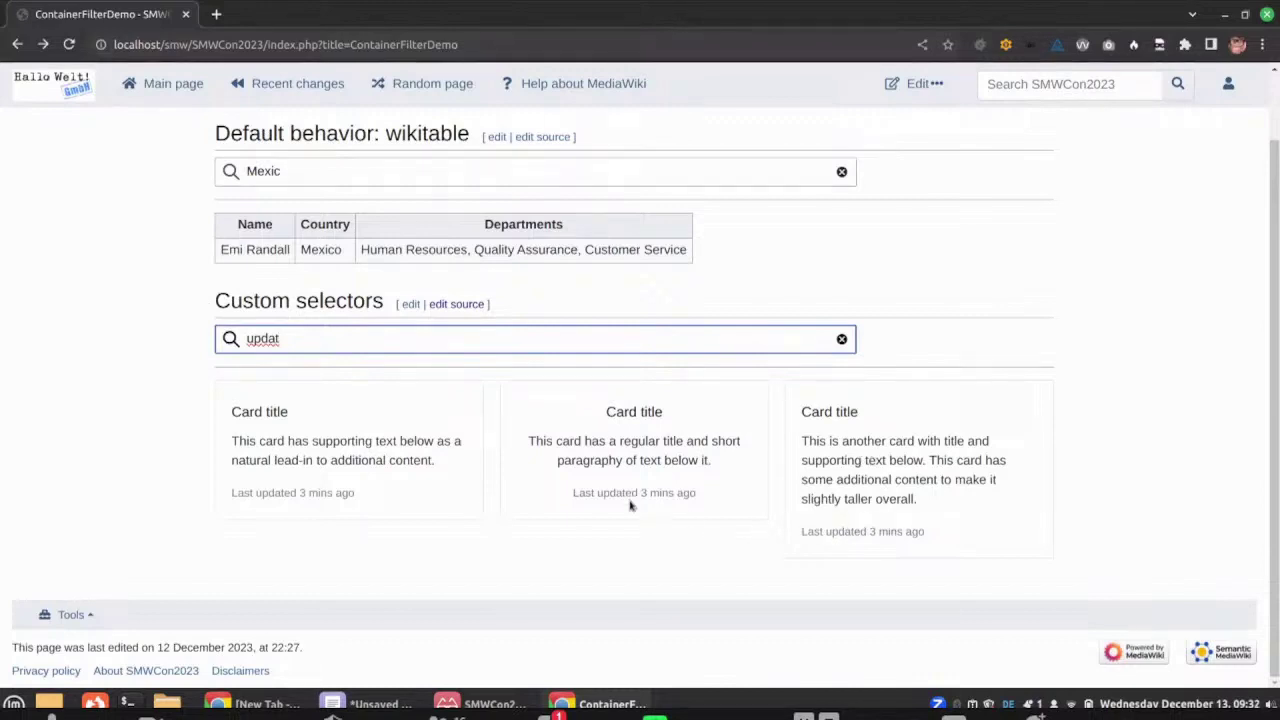
Clear the card filter in the Custom selectors section and filter by "famou" instead.
double_click(298, 346)
key("BackSpace")
scroll(298, 346, "down", 3)
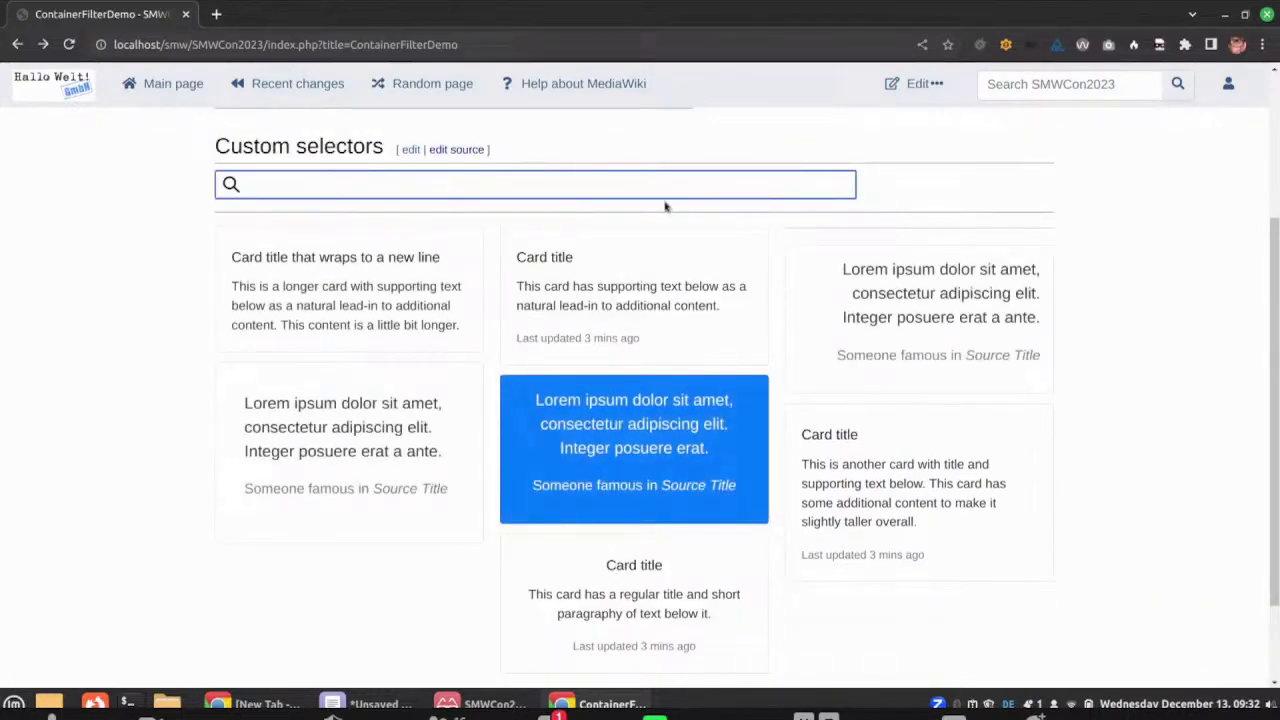
type("fa")
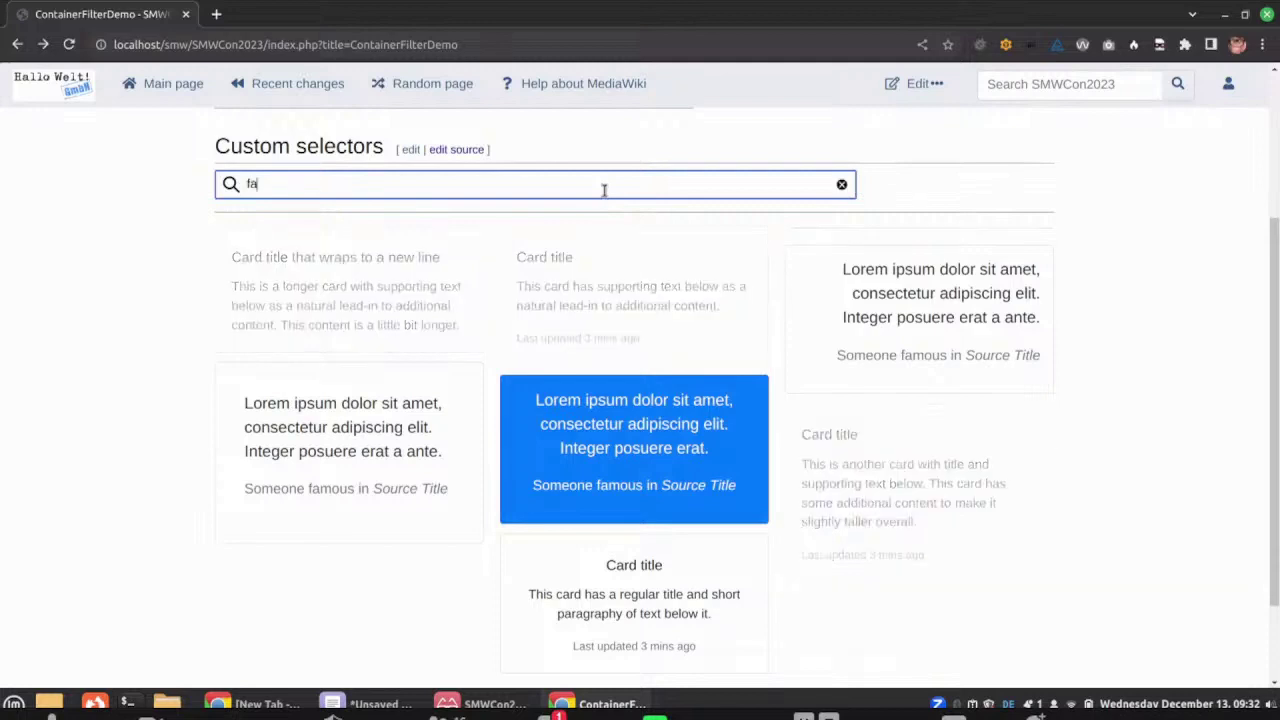
type("mou")
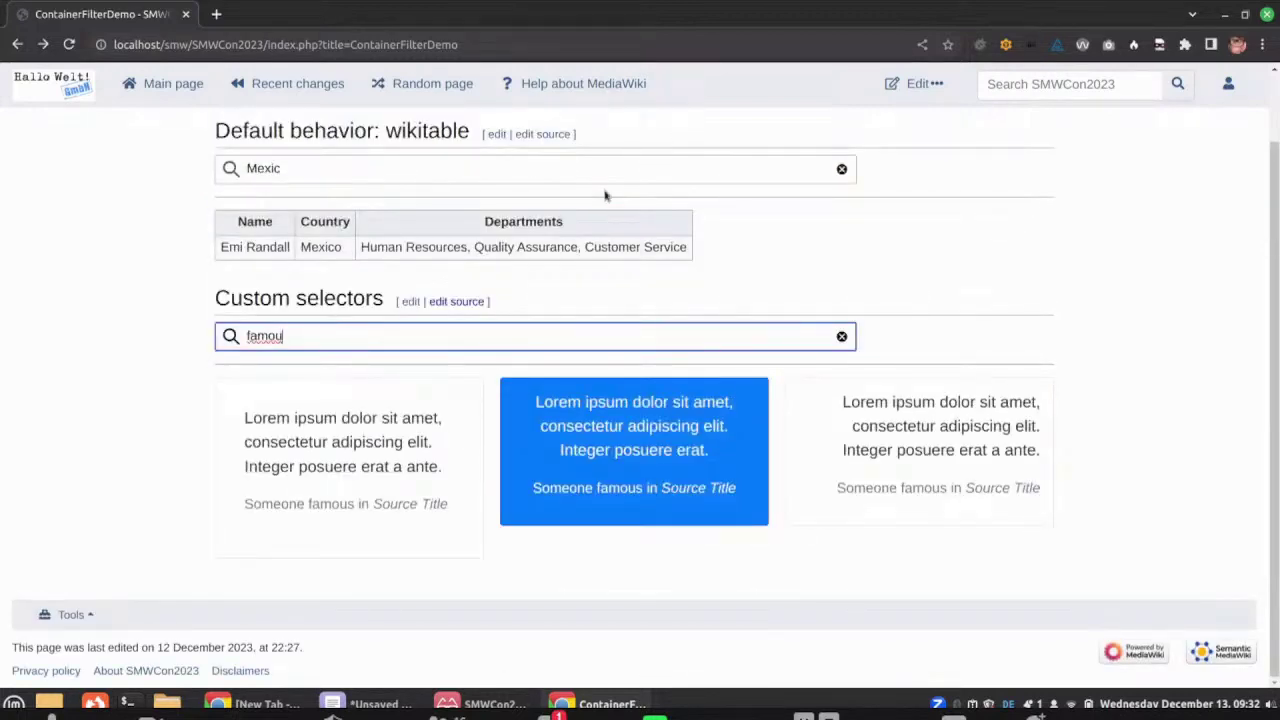
Open the page in visual editing, inspect the Selector setting of the Custom selectors content filter, and close it without changes.
scroll(873, 239, "up", 1)
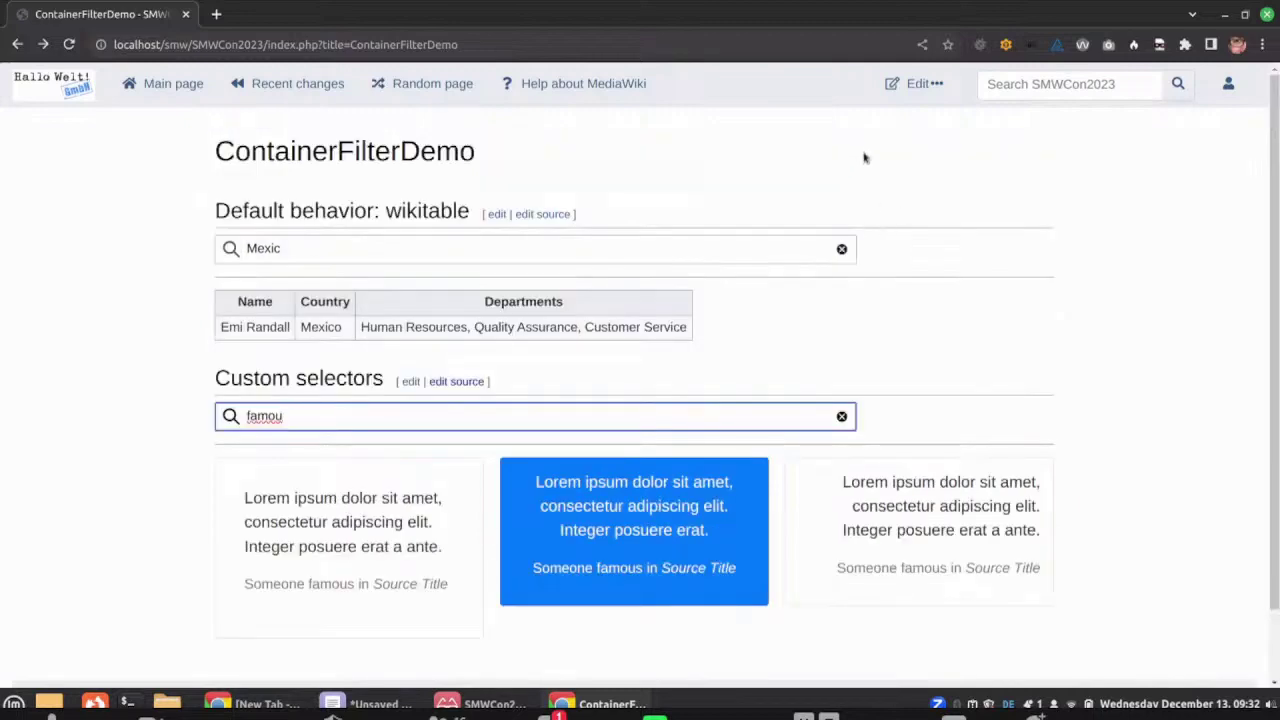
left_click(917, 88)
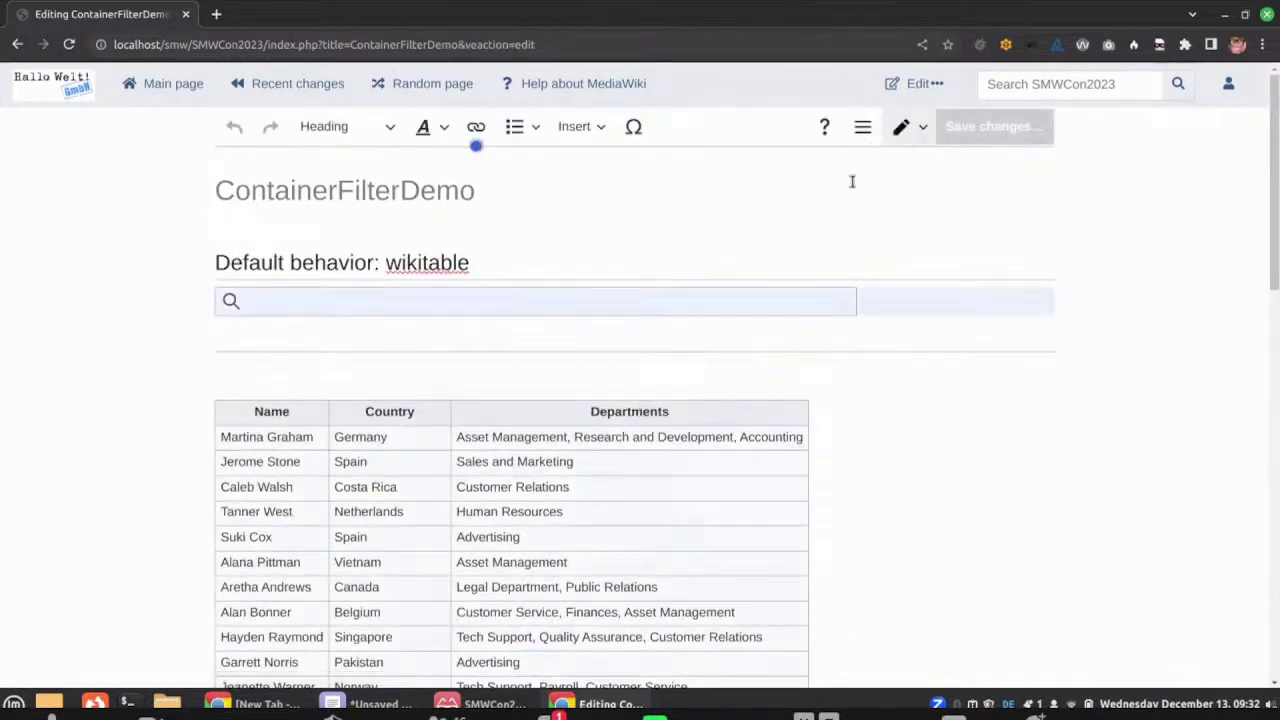
scroll(617, 377, "down", 10)
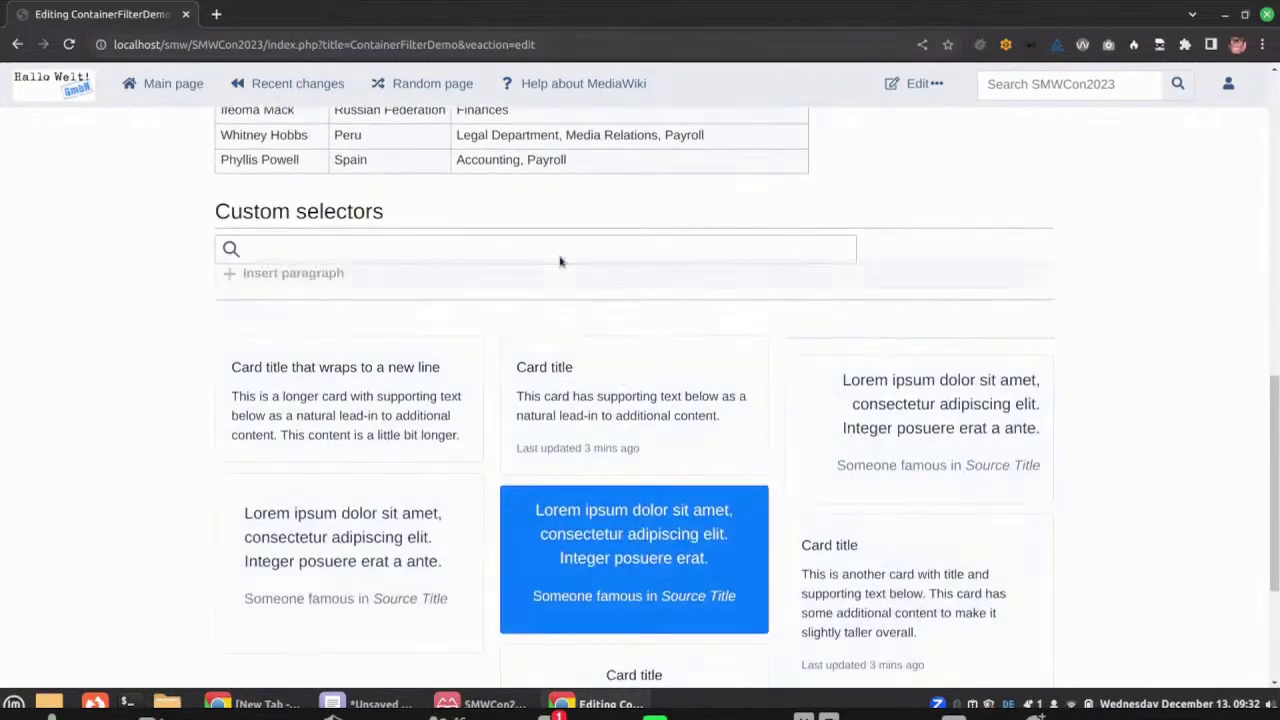
left_click(560, 260)
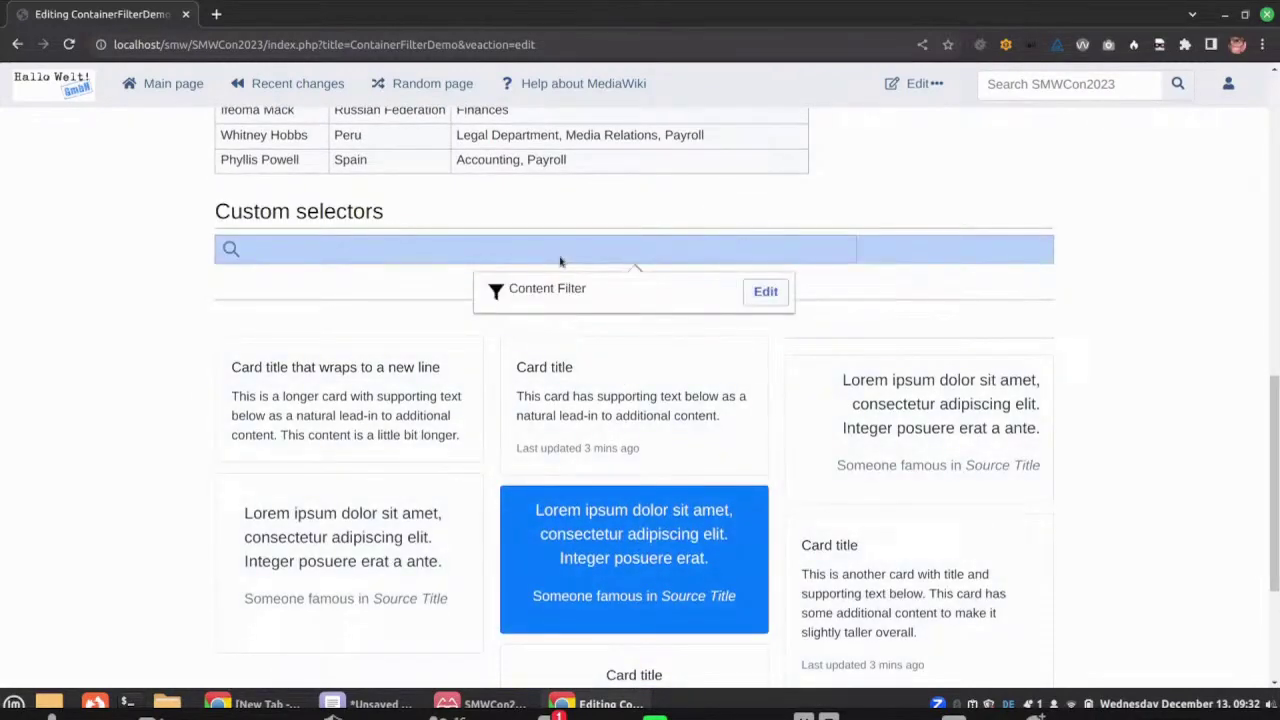
left_click(766, 297)
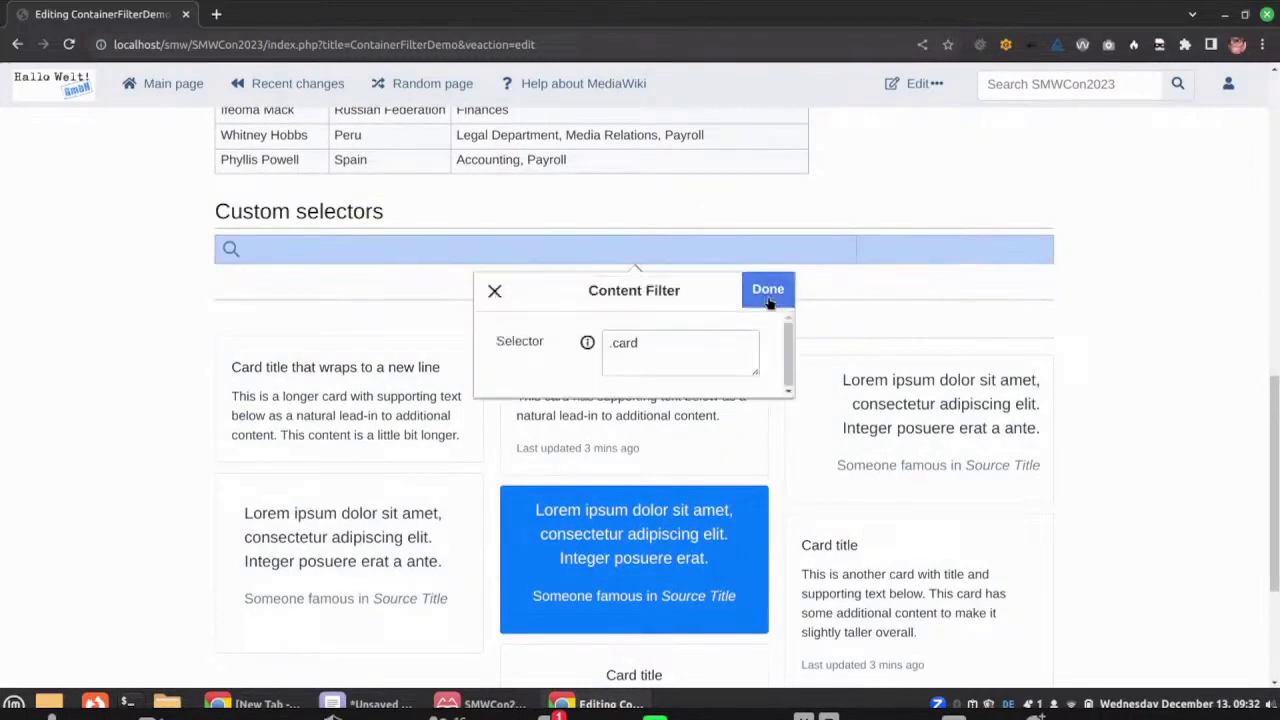
left_click(675, 362)
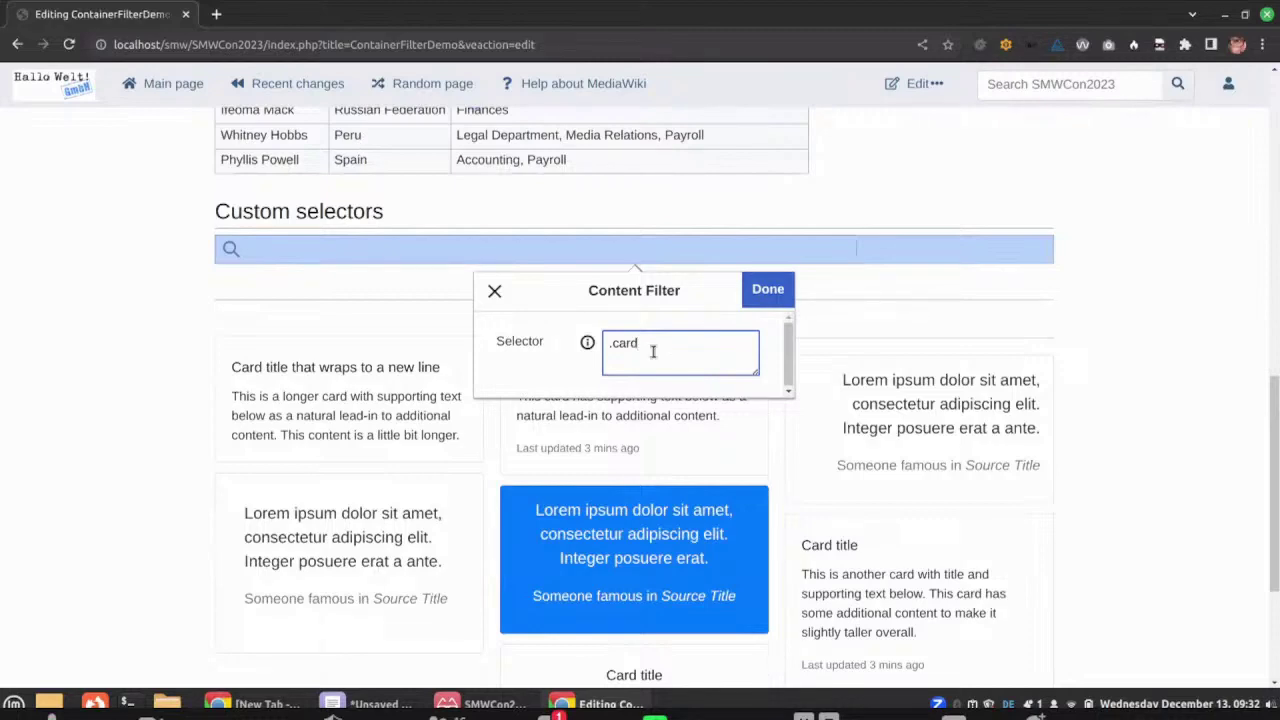
left_click(494, 291)
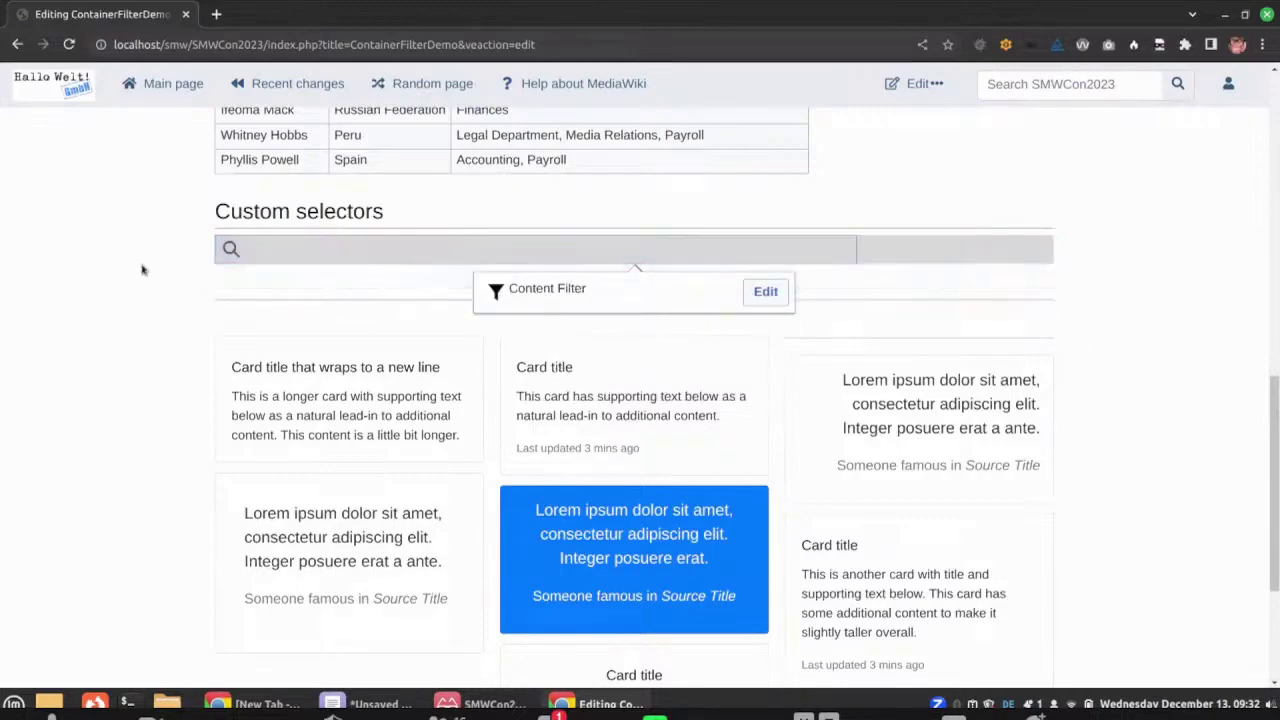
Leave the editor and open the StandardDialogsMoveDemo page from the main page.
scroll(142, 270, "up", 15)
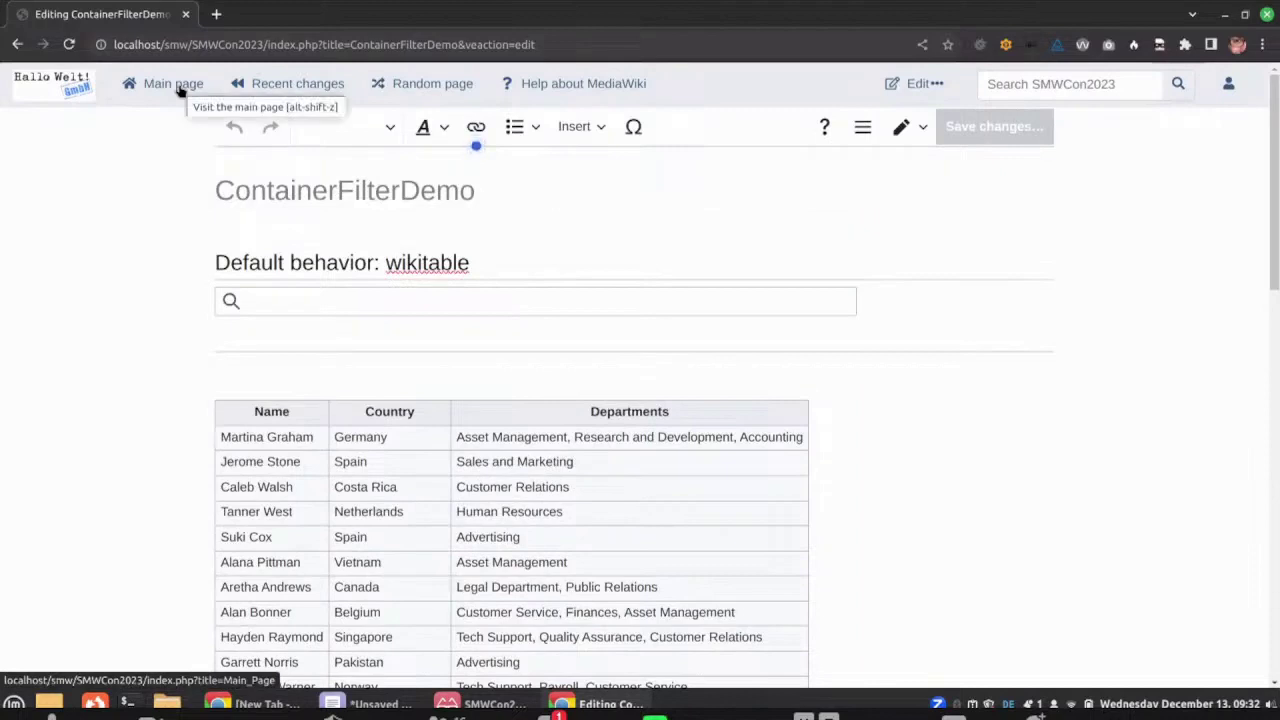
left_click(178, 86)
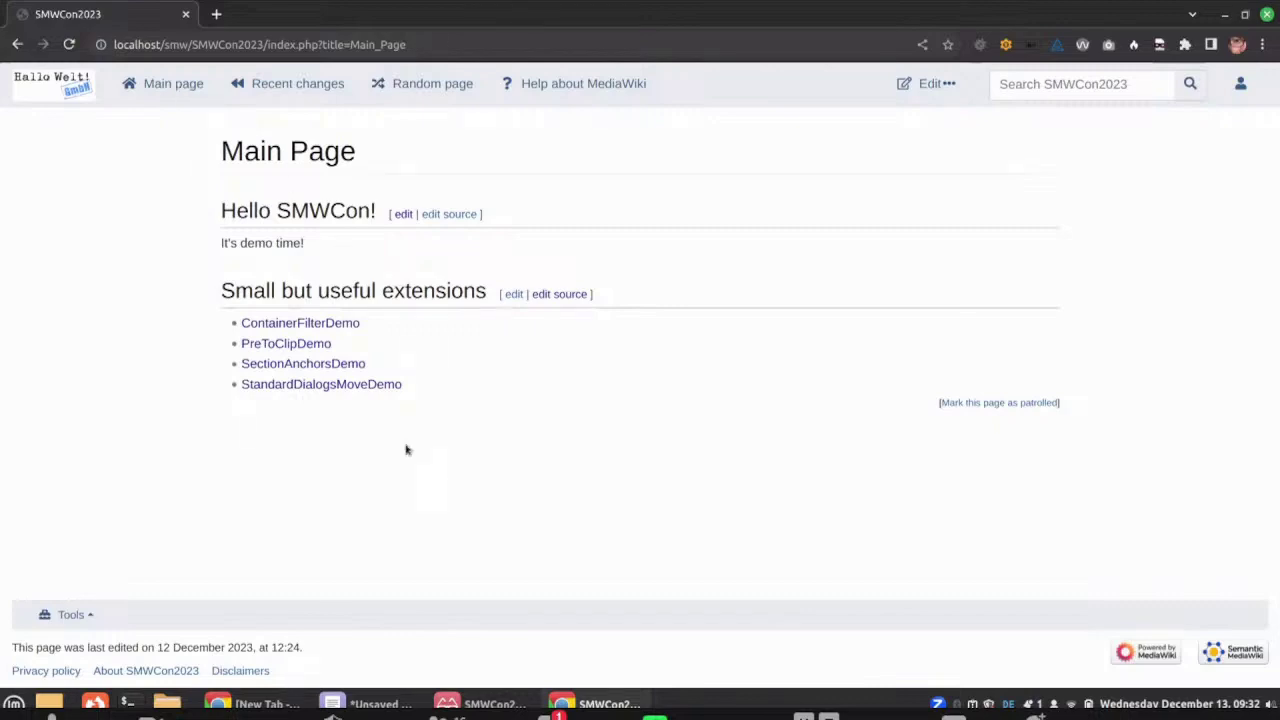
left_click(320, 387)
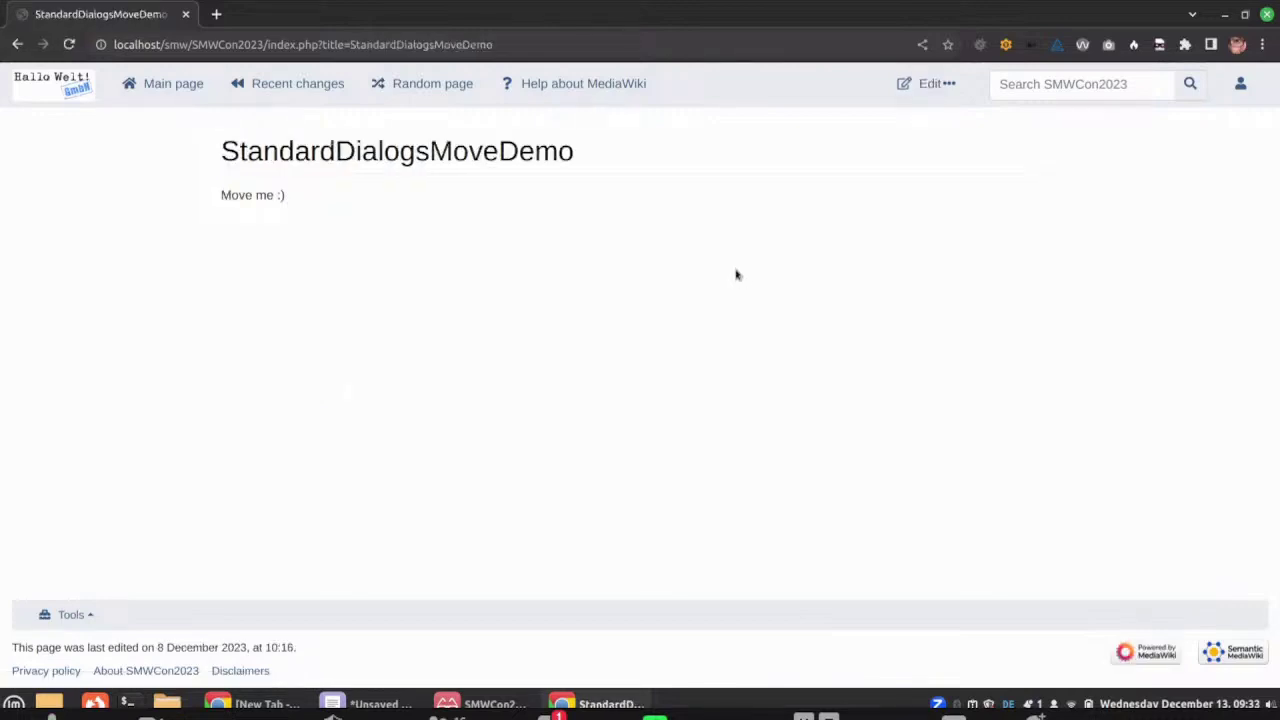
Open the Move dialog for the StandardDialogsMoveDemo page.
left_click(952, 85)
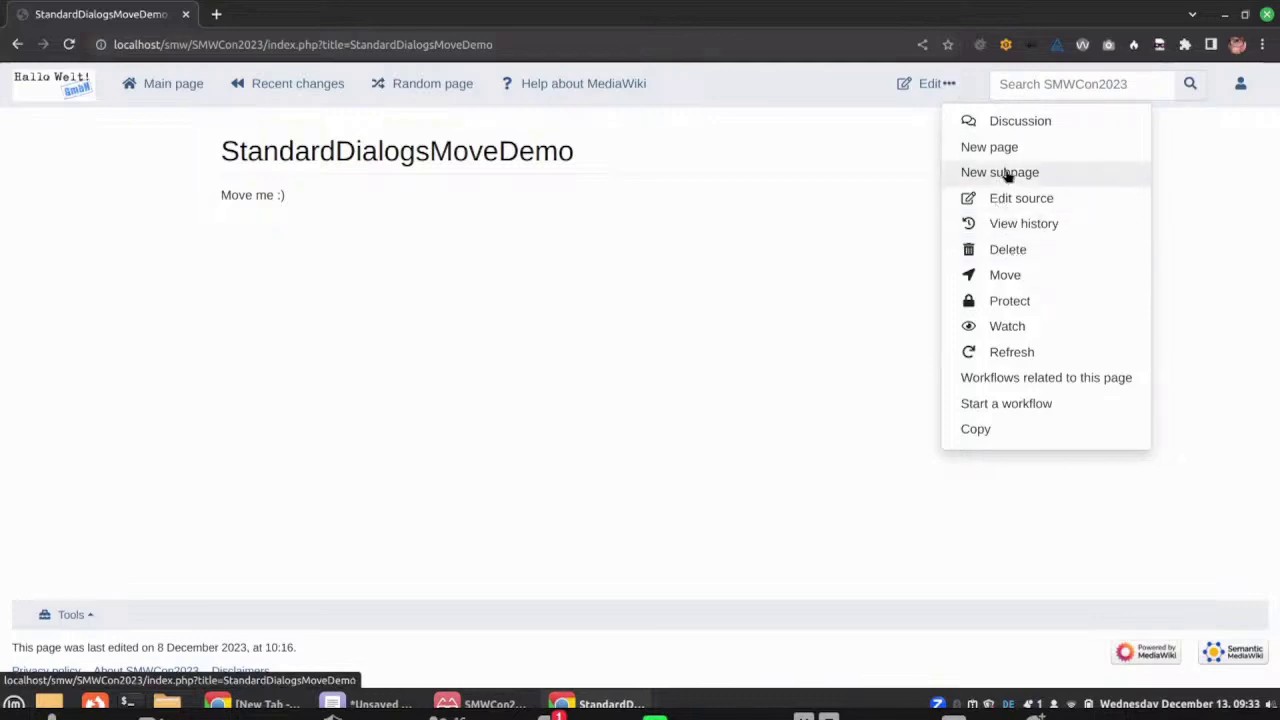
left_click(1004, 278)
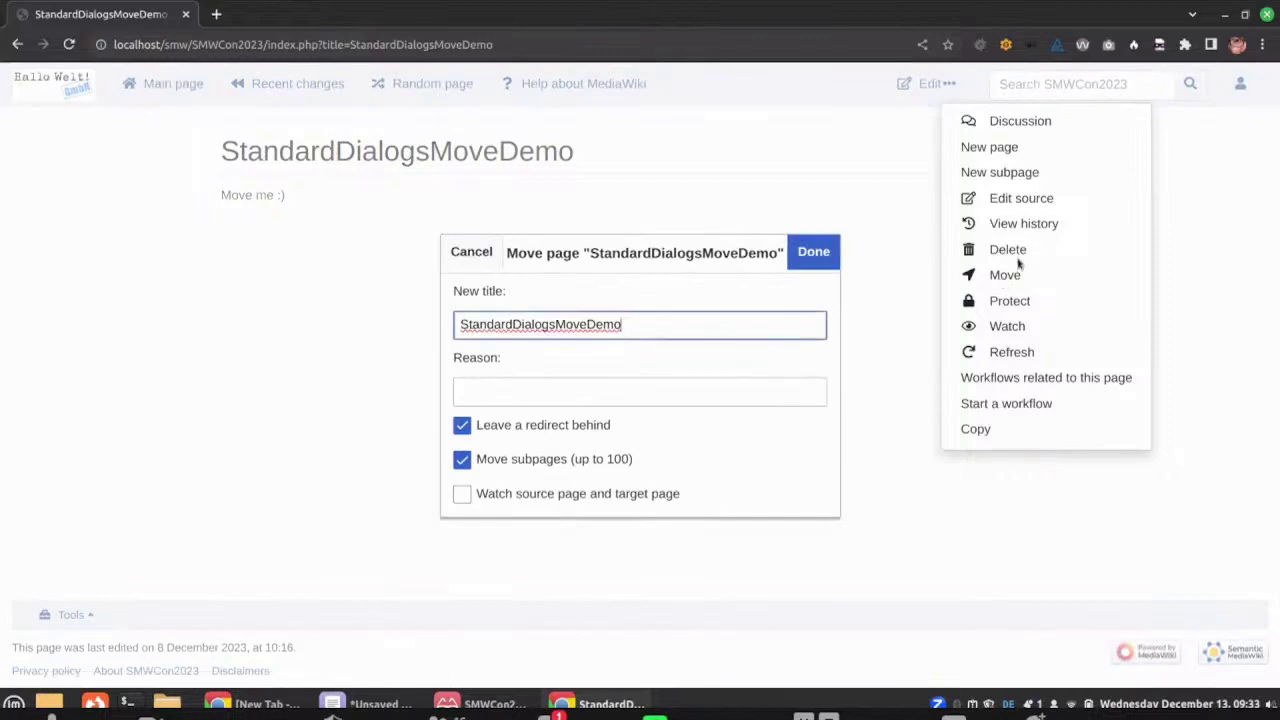